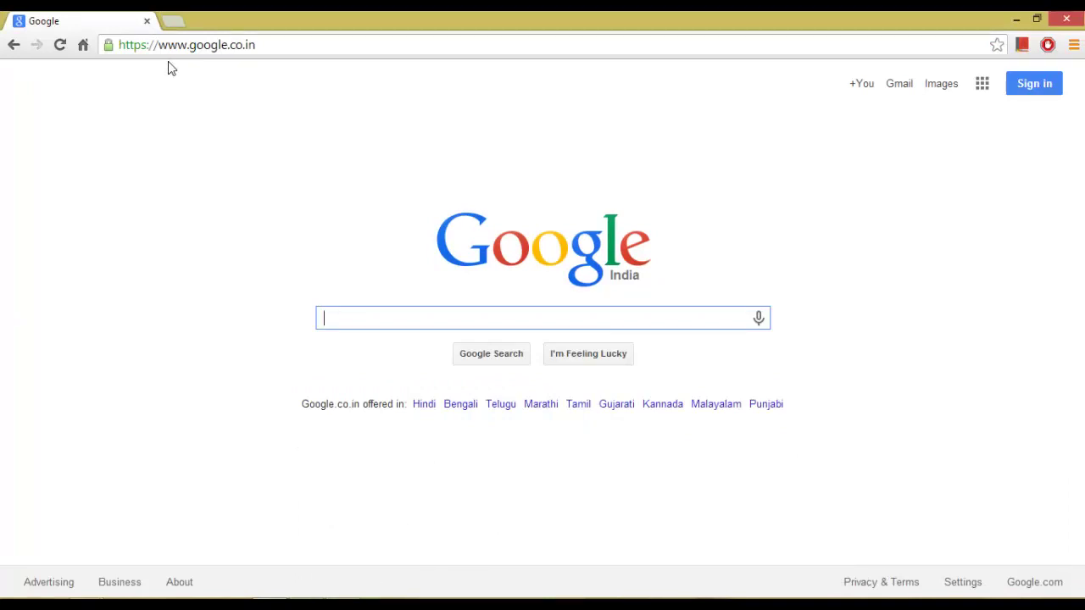
- Go to the codekiem.com apk-downloader page and scroll down to its 'Download and Install' section
click(156, 51)
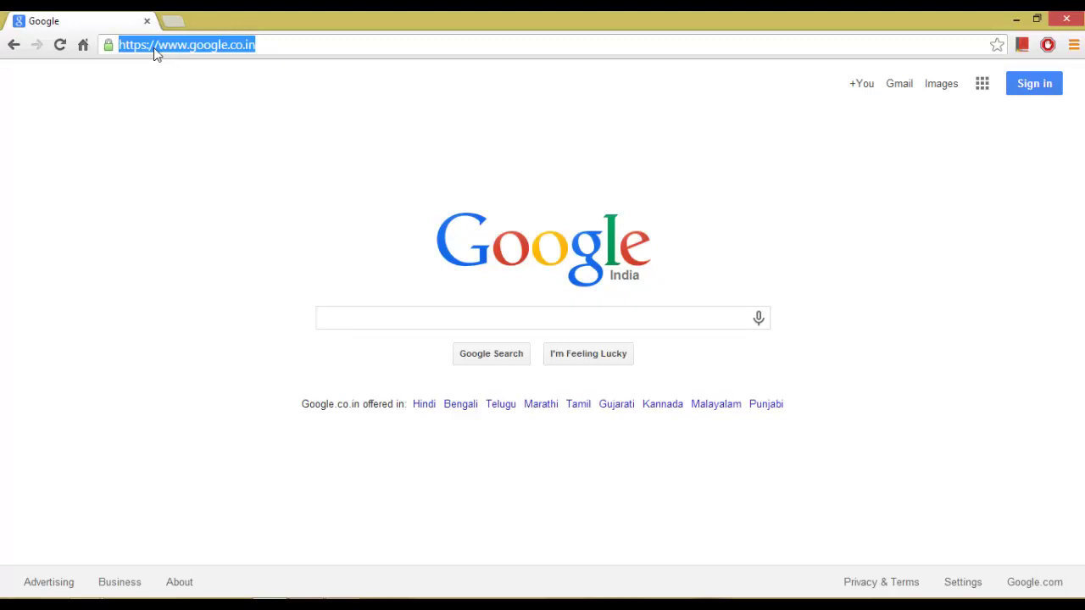
text(cod)
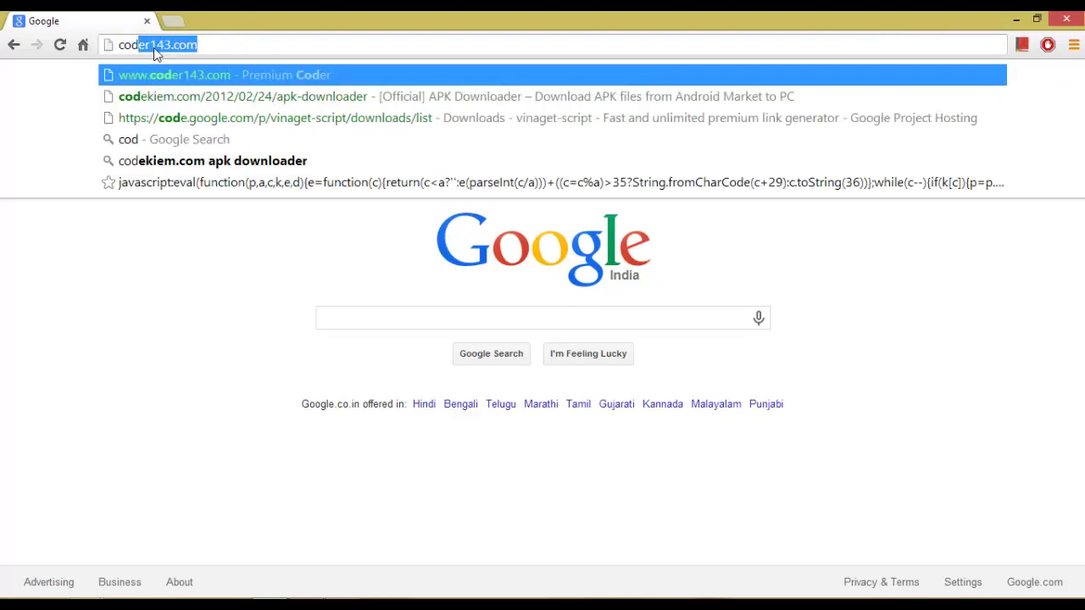
text(e)
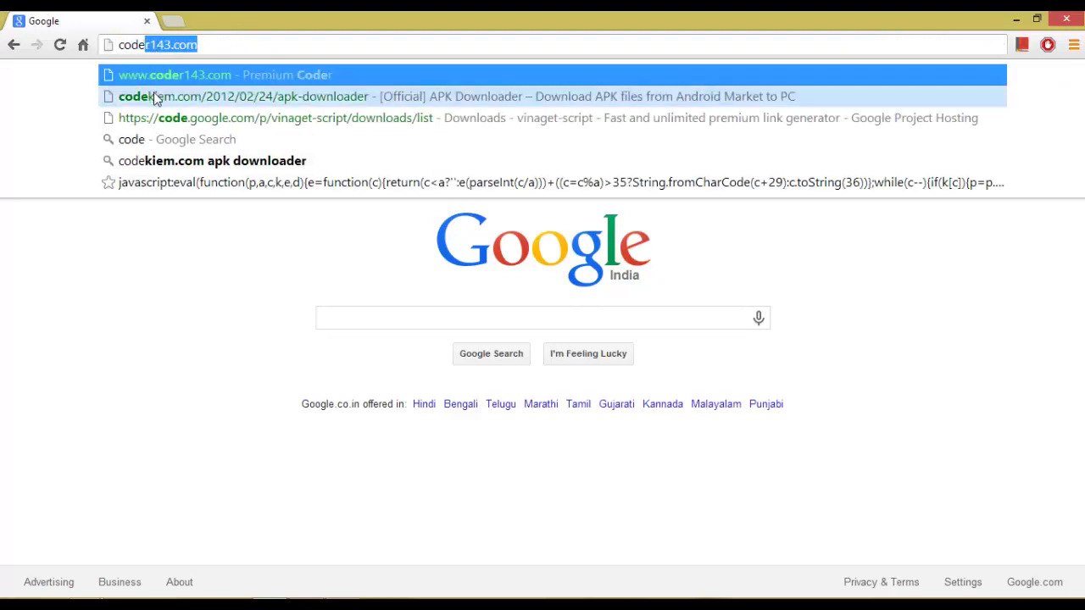
click(156, 99)
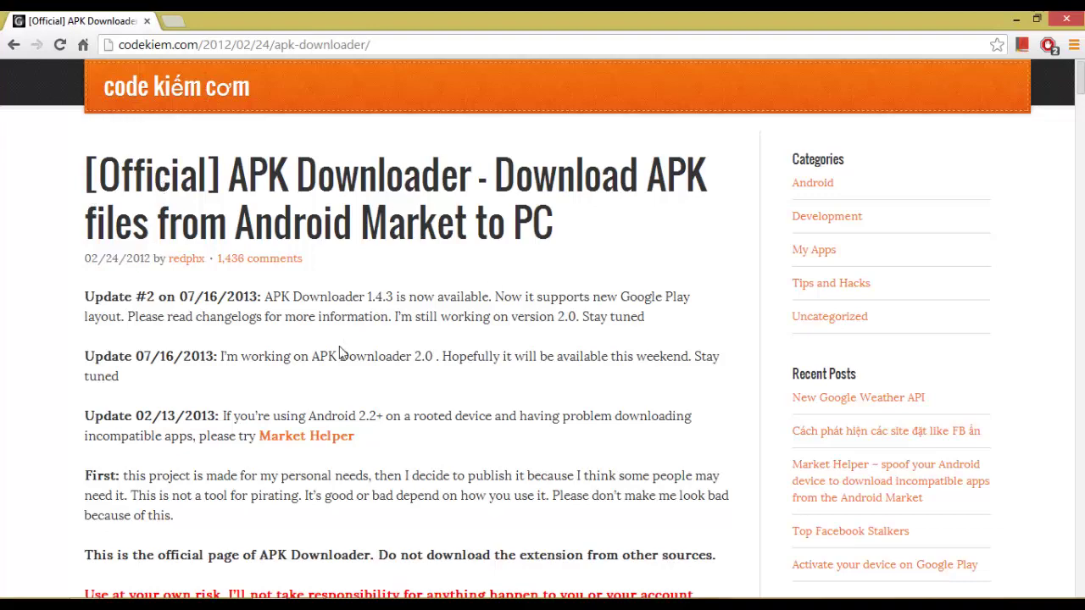
scroll(337, 374, down, 3)
scroll(343, 381, down, 2)
scroll(313, 373, down, 3)
scroll(311, 370, down, 5)
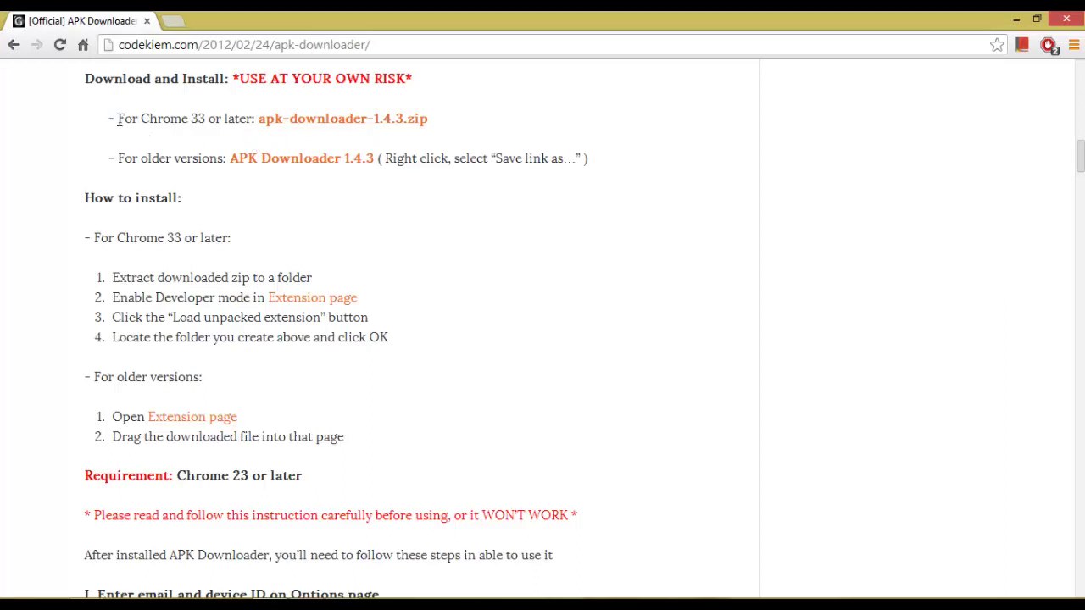
- Highlight the Chrome 33 requirement line and open About Google Chrome to check the version
drag(117, 119, 458, 119)
click(449, 127)
click(1074, 47)
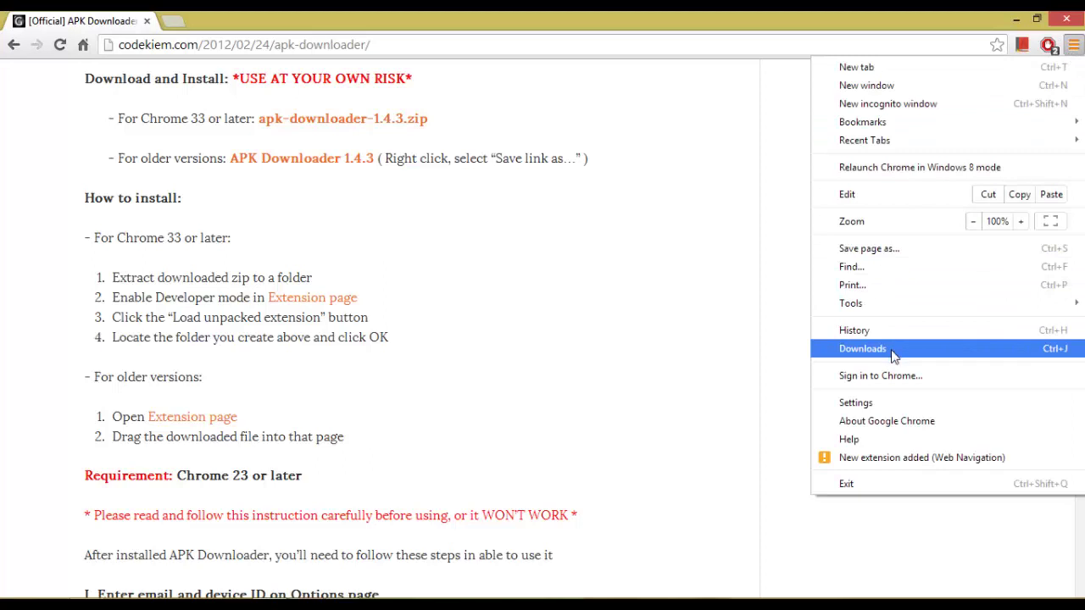
click(854, 422)
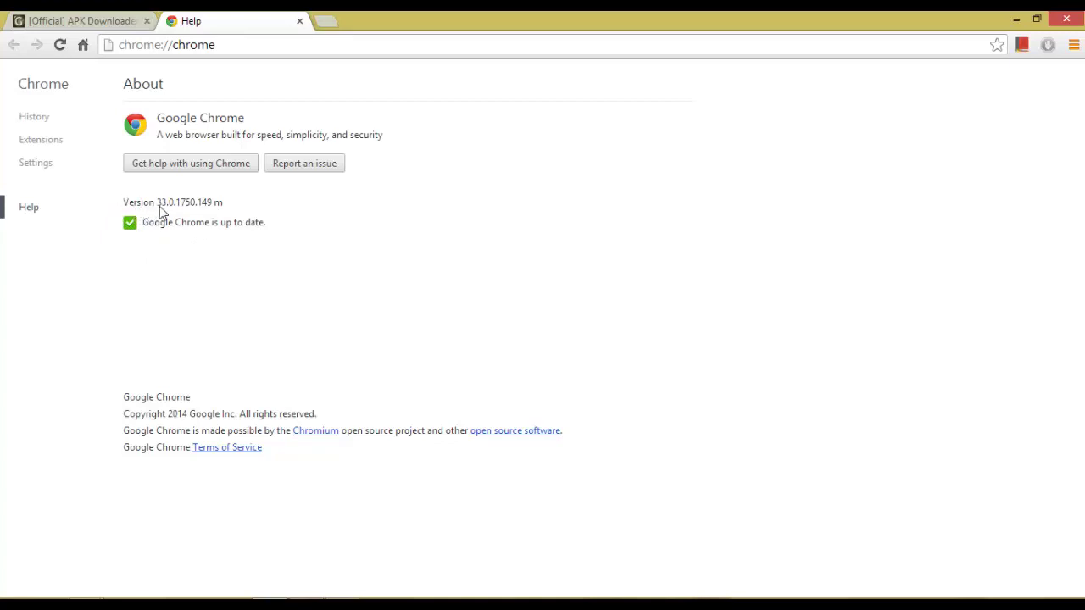
- Switch between the About tab and the APK Downloader tab, ending on the APK Downloader page
click(135, 20)
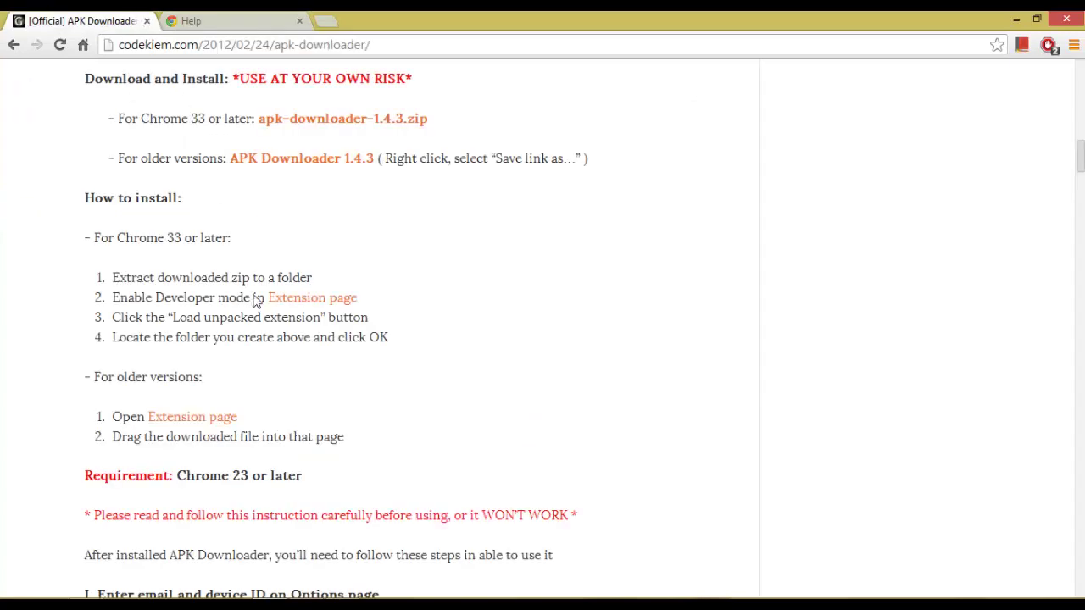
scroll(313, 199, up, 1)
scroll(313, 198, up, 1)
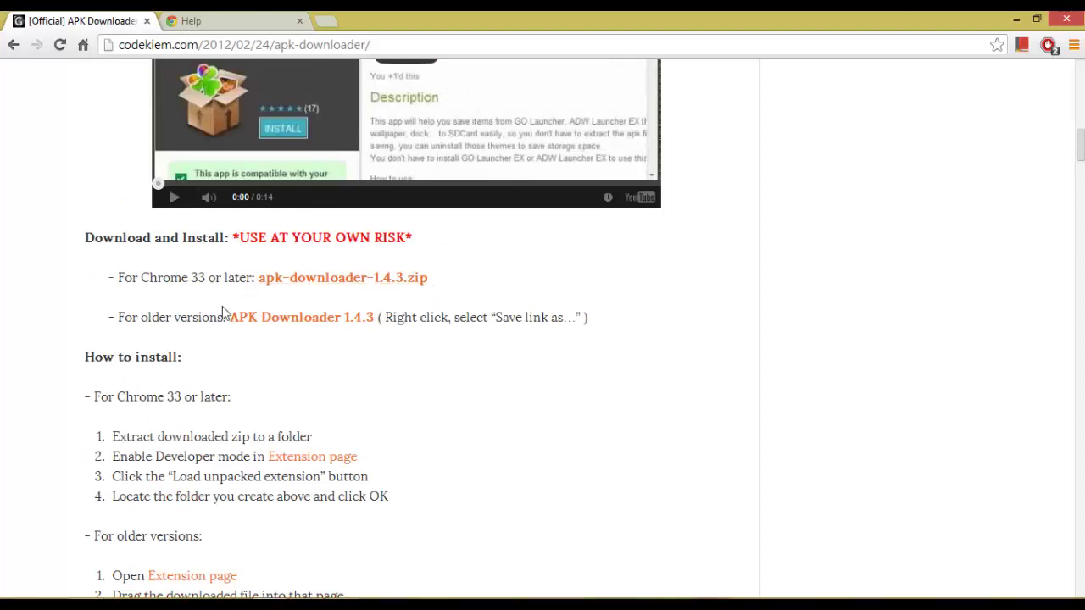
click(188, 20)
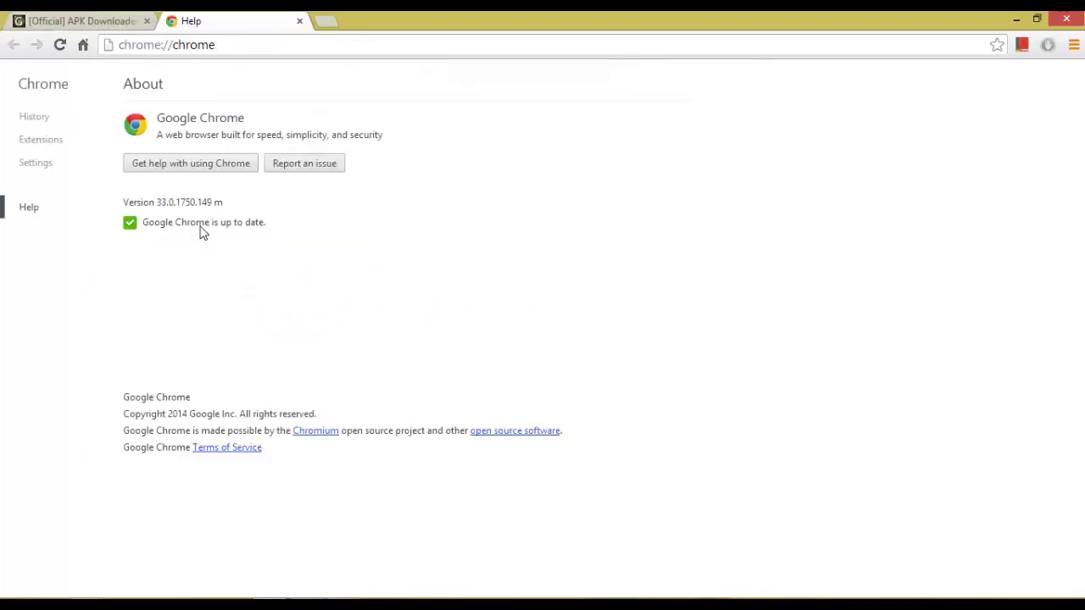
click(119, 20)
click(186, 20)
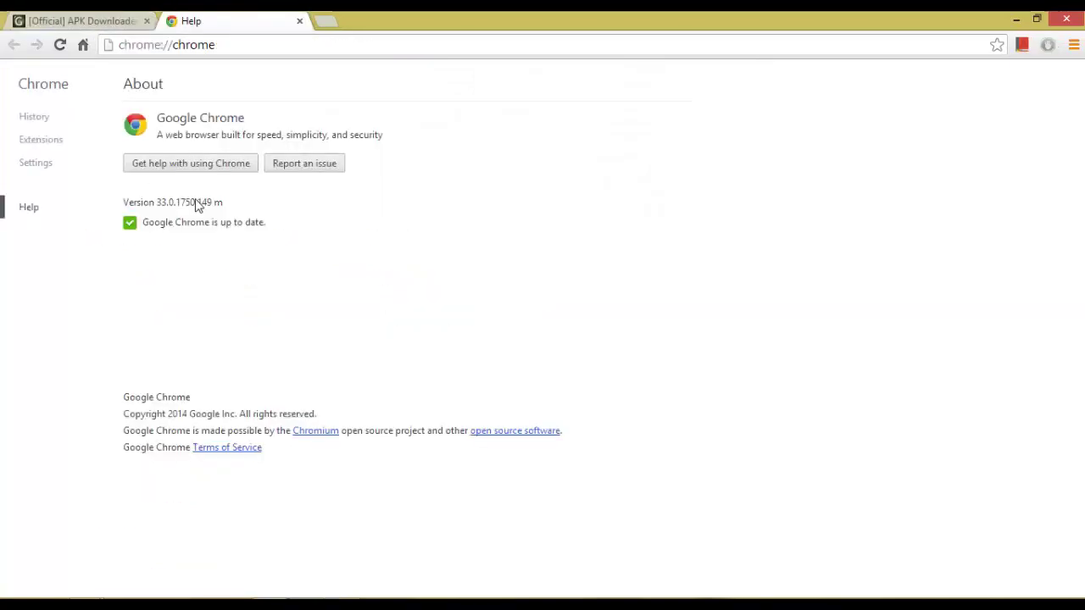
click(109, 19)
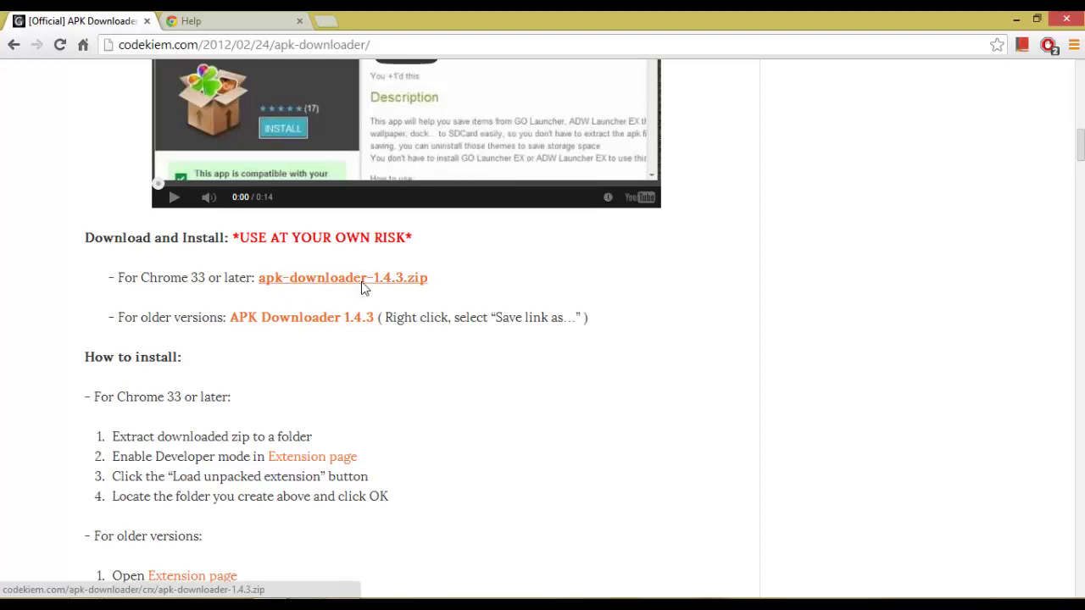
- Download apk-downloader-1.4.3.zip despite the duplicate warning and open its Compressed folder
click(369, 282)
click(504, 372)
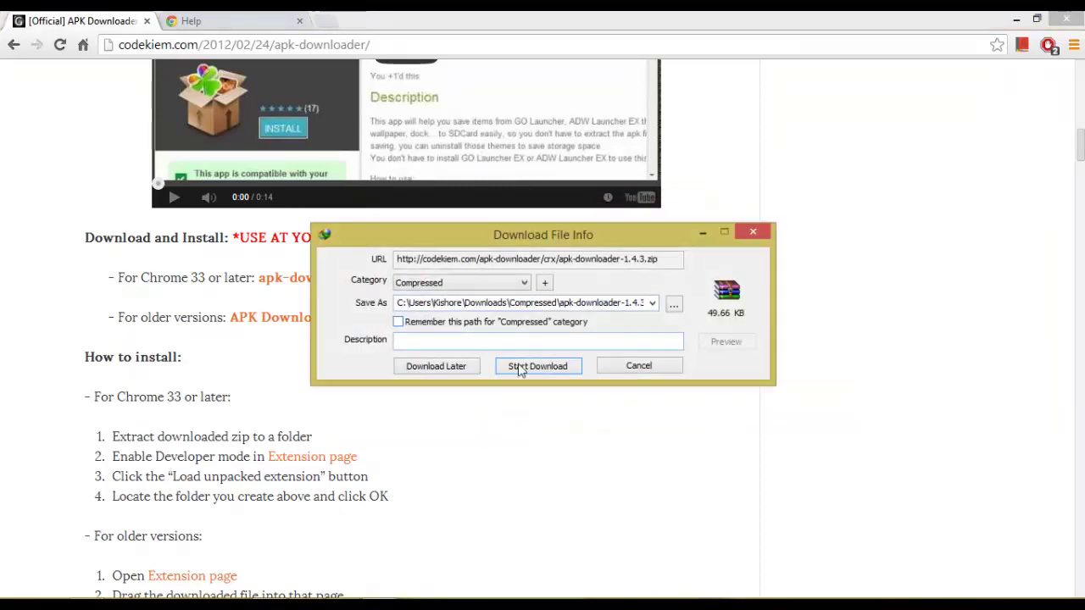
click(524, 366)
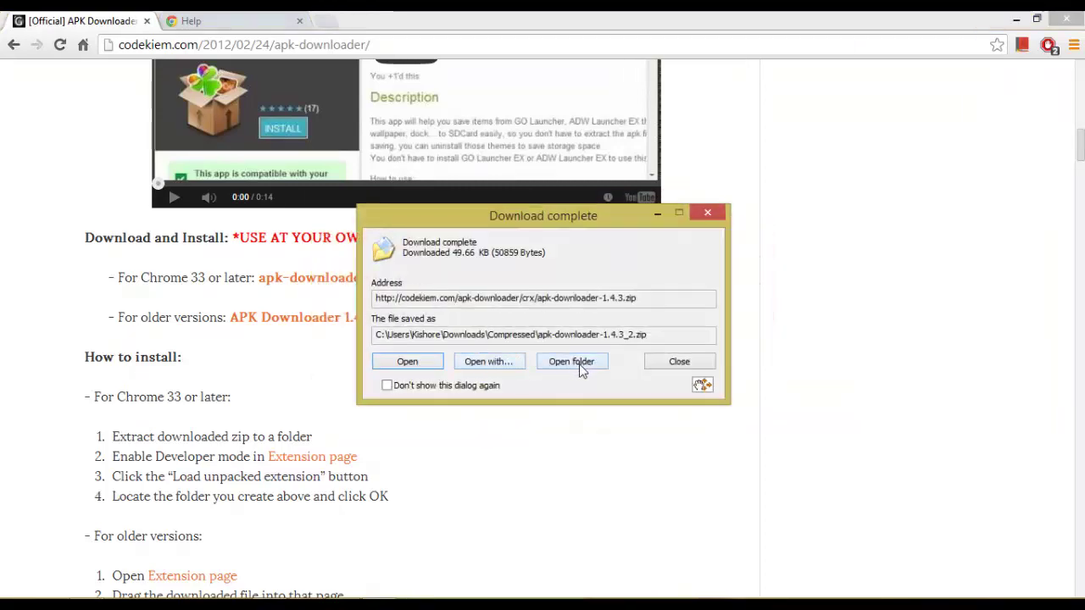
click(565, 365)
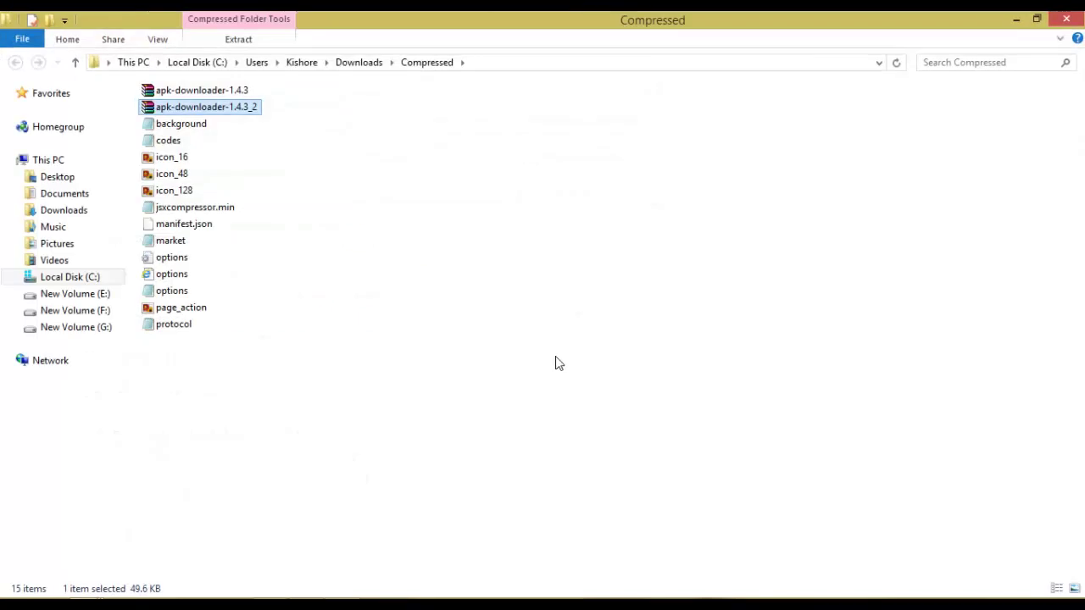
- Delete the duplicate apk-downloader-1.4.3_2 archive and switch back to Chrome
right_click(202, 111)
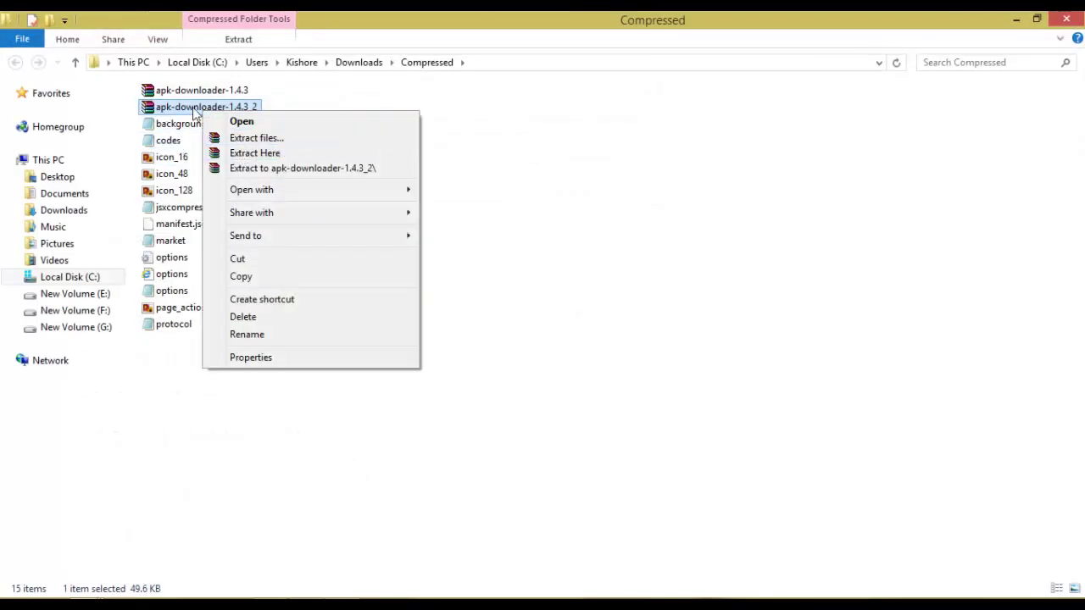
key(m)
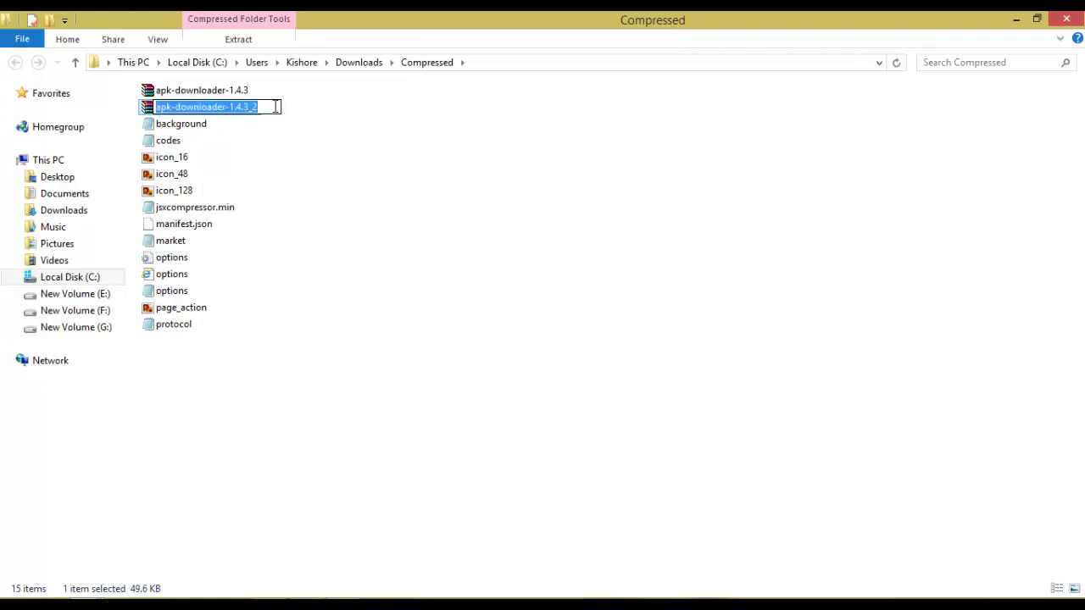
click(329, 138)
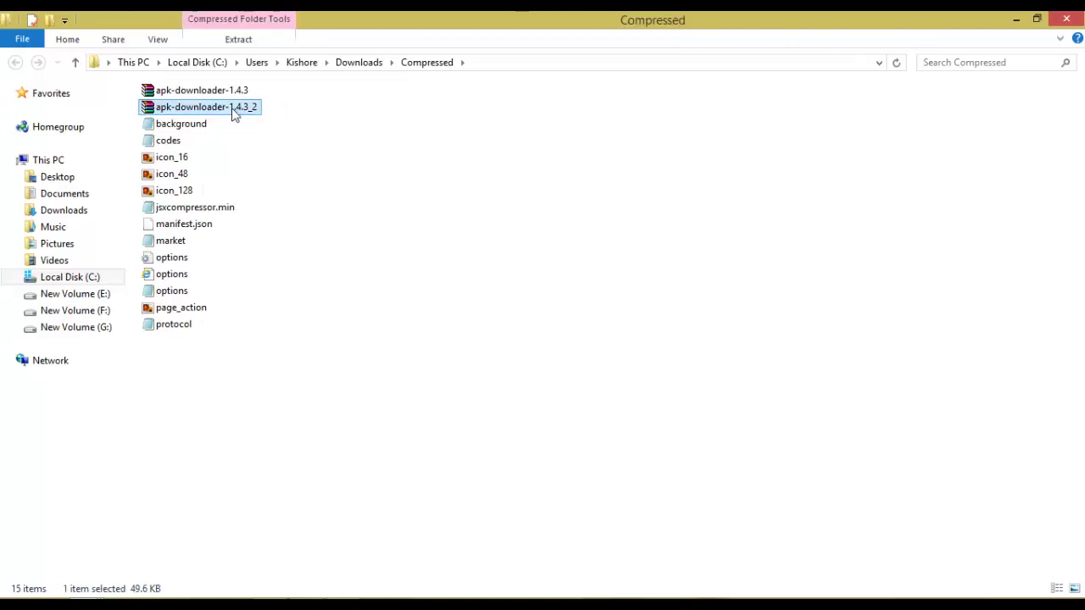
key(Delete)
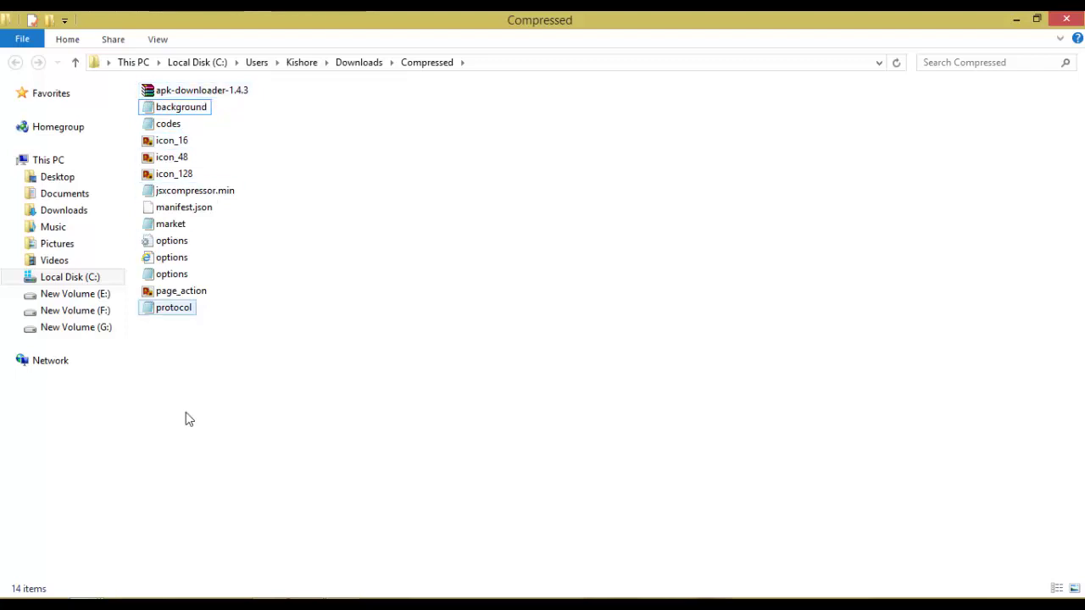
key(alt+Tab)
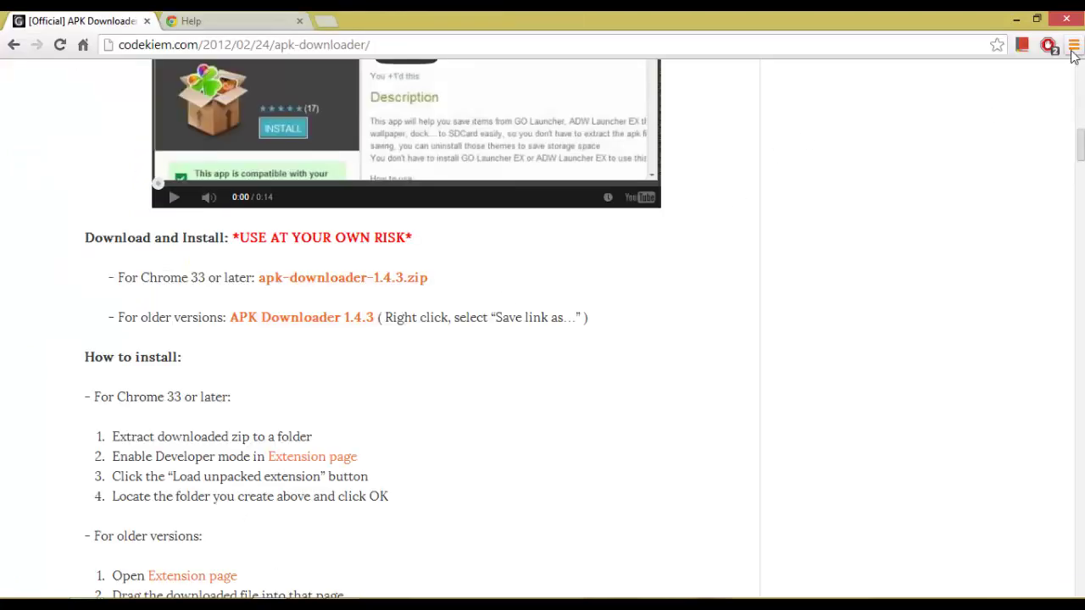
- Go to Chrome's Extensions page and make sure Developer mode is on
click(1073, 47)
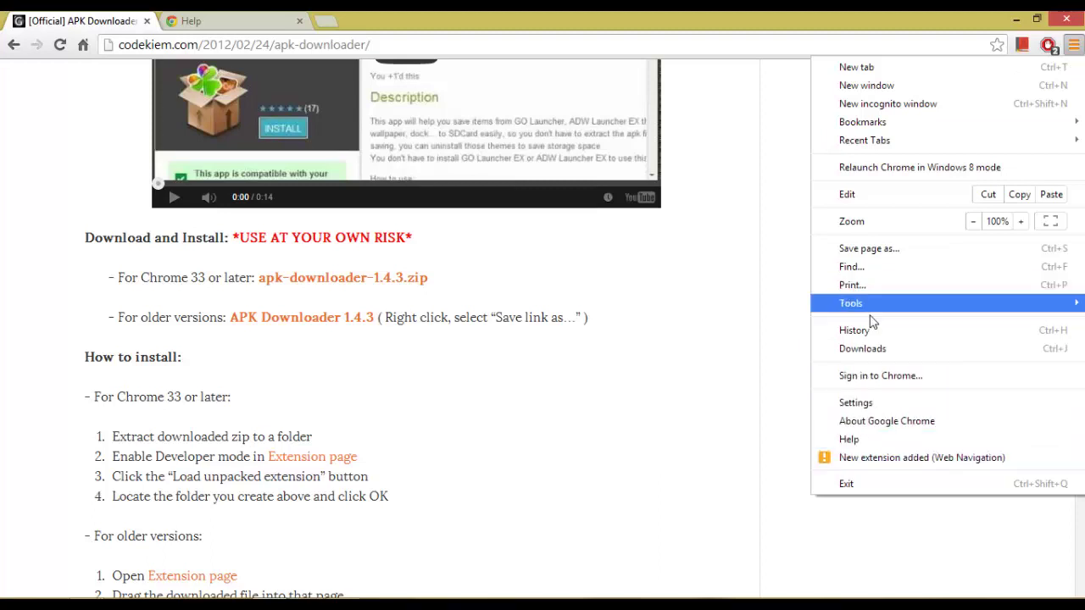
click(860, 405)
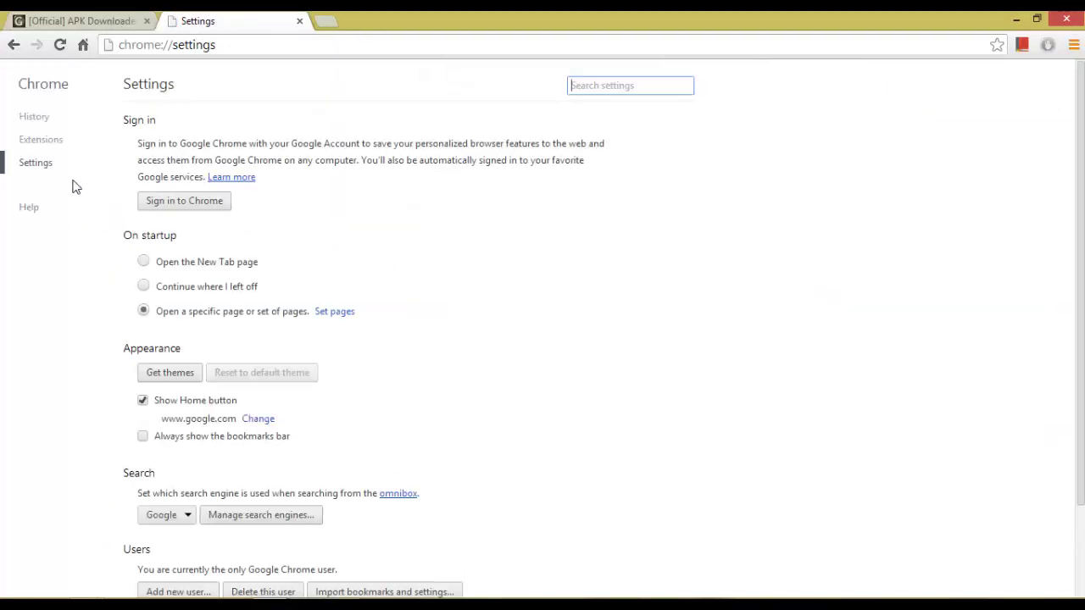
click(53, 141)
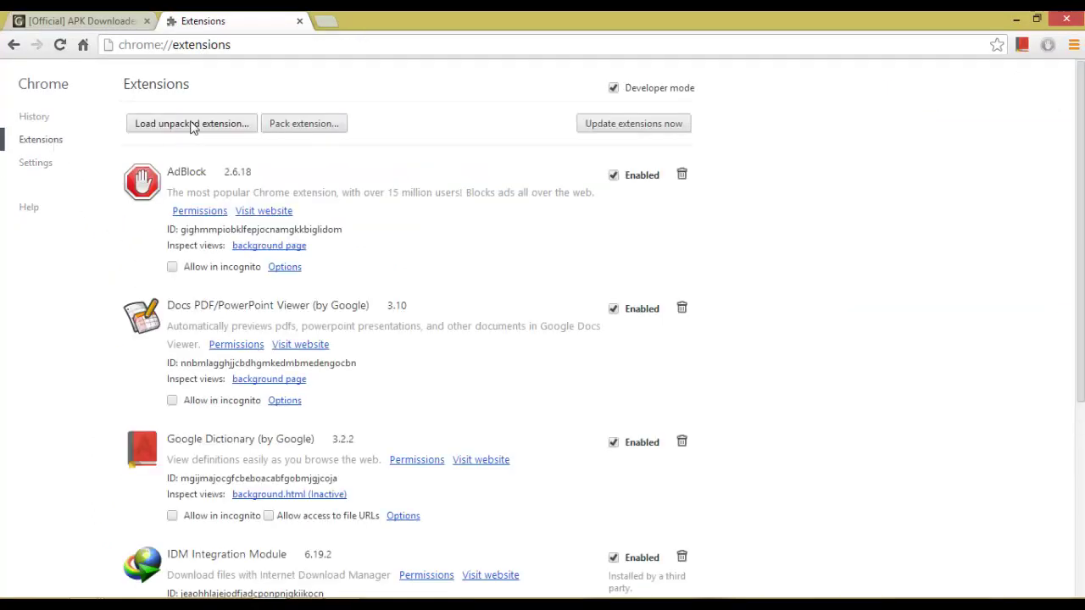
click(615, 89)
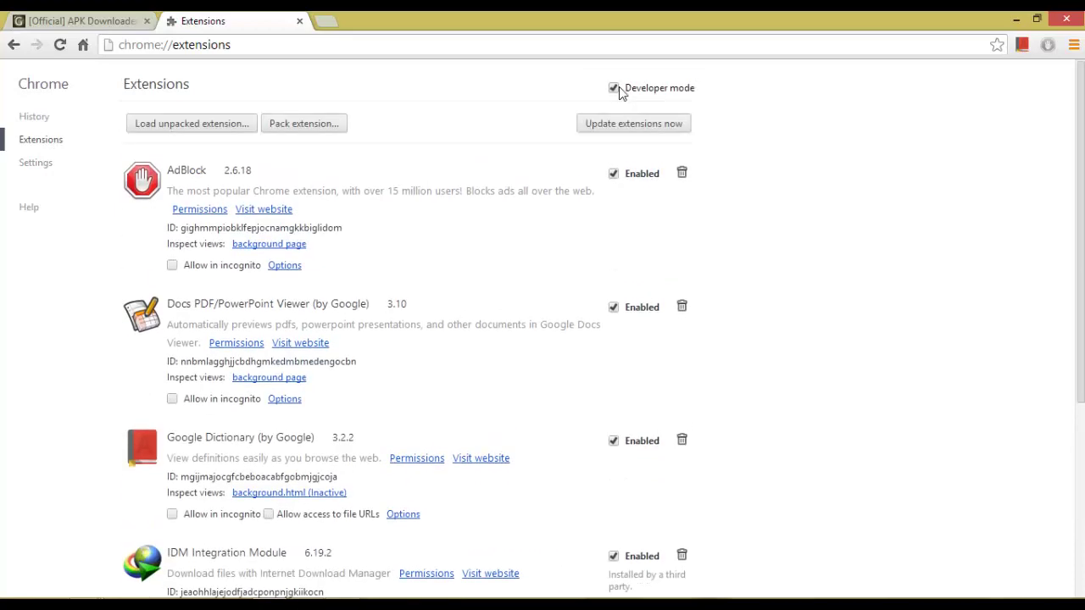
click(616, 88)
click(616, 89)
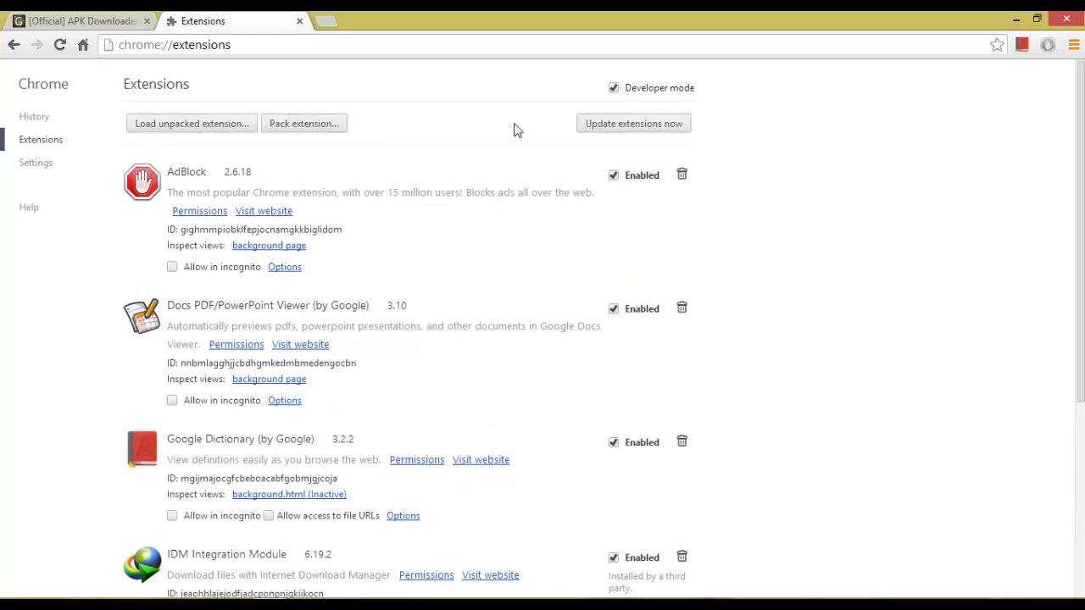
- Load the unpacked extension from the Downloads > Compressed folder
click(187, 132)
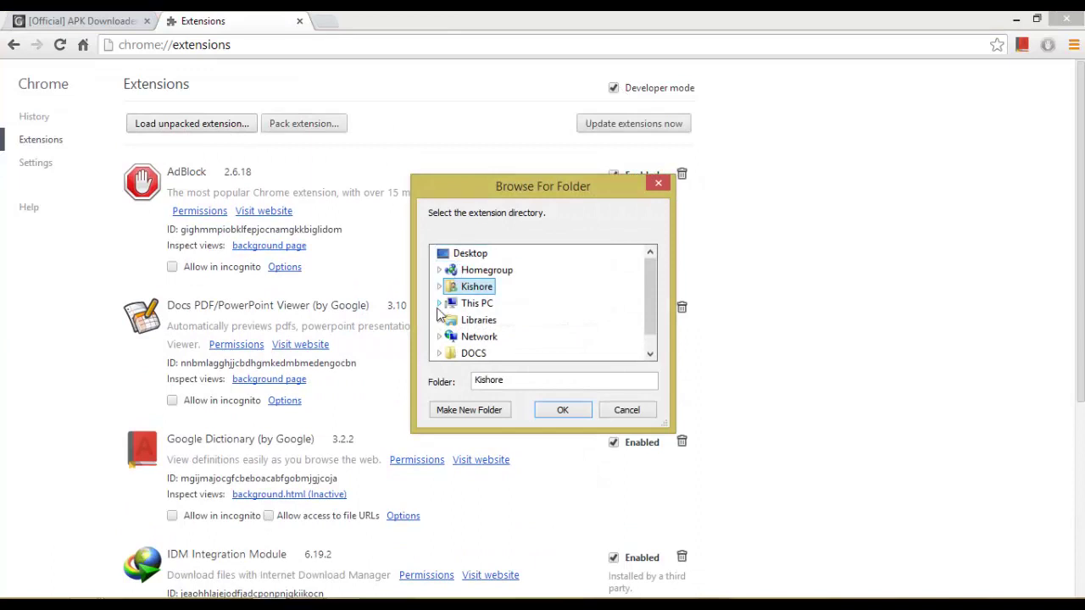
click(439, 303)
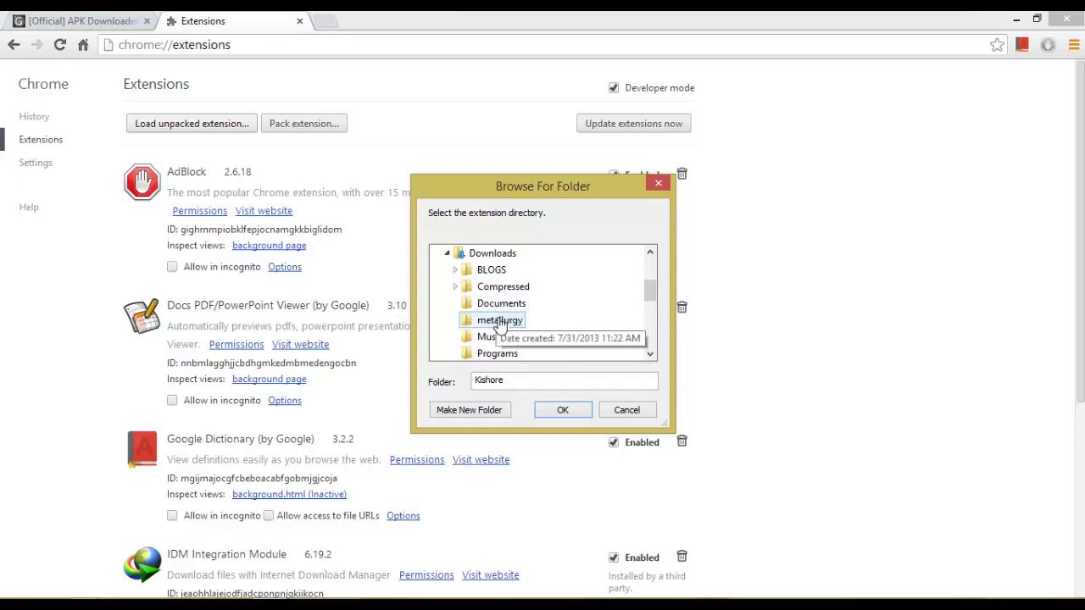
scroll(500, 322, down, 1)
scroll(499, 271, up, 1)
click(498, 288)
click(561, 410)
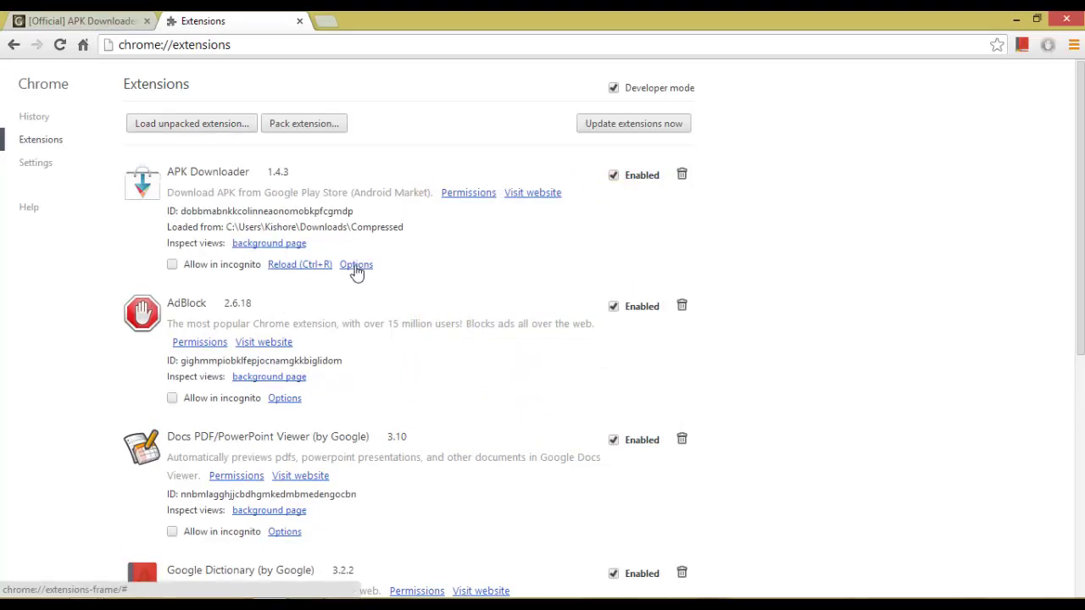
- Open APK Downloader's Options page and begin filling in the Android Market email field
click(356, 266)
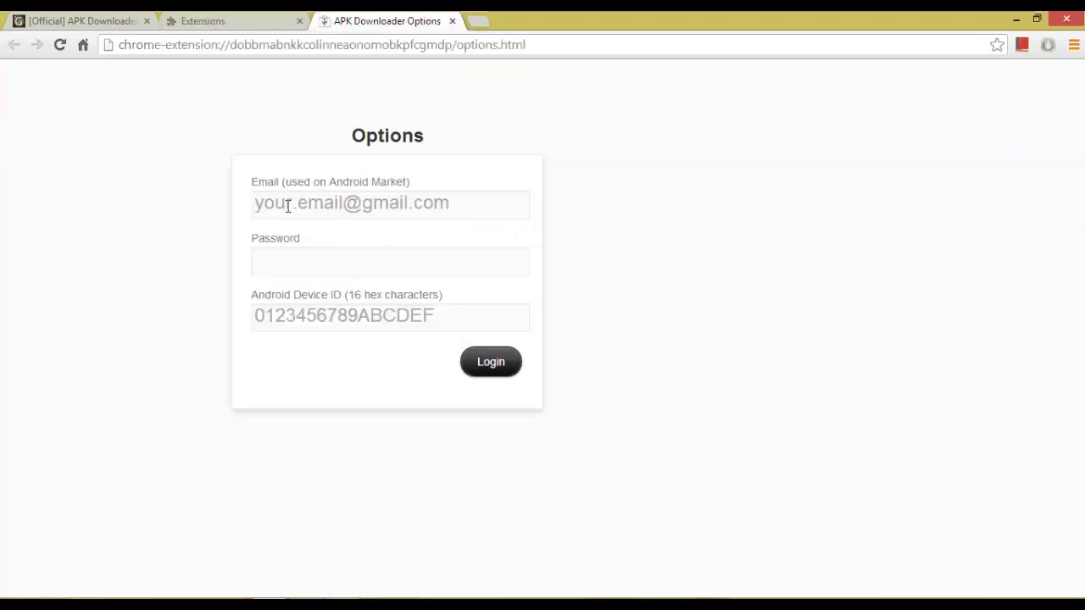
click(259, 207)
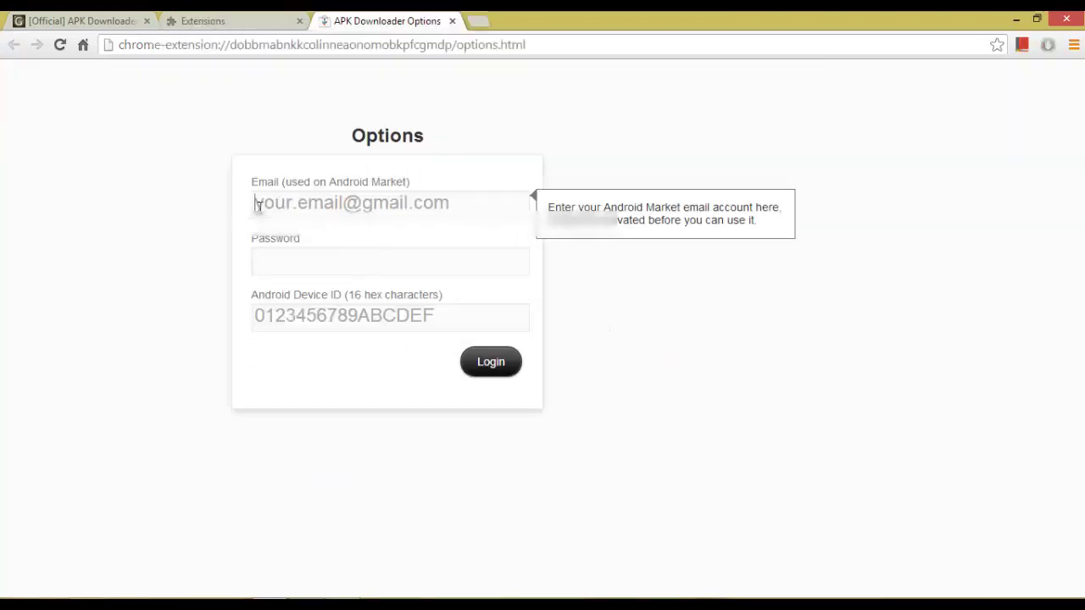
click(223, 245)
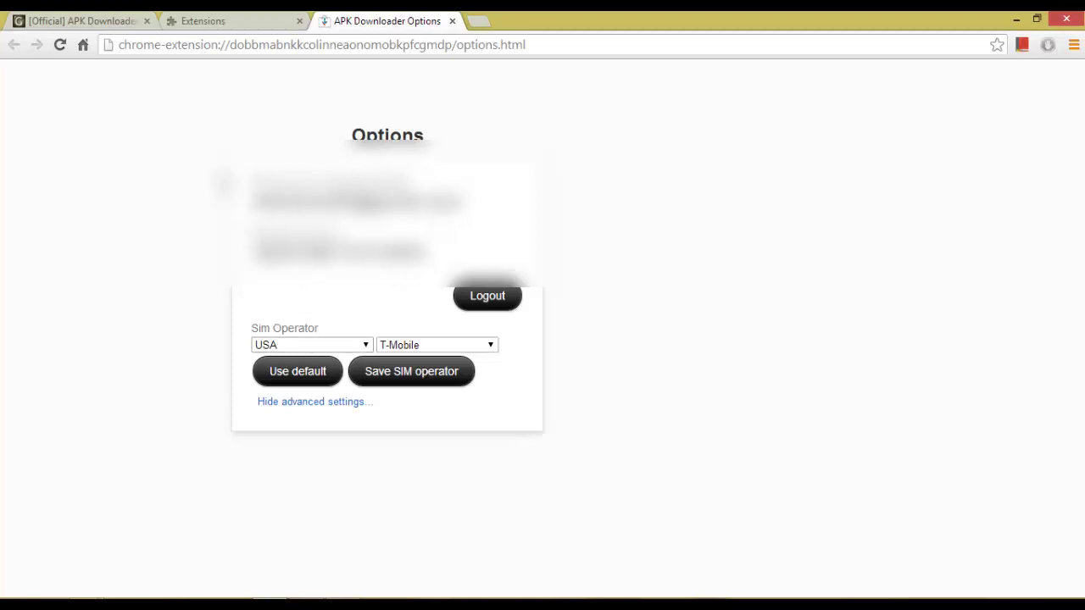
- Choose India as the country and INA AIRTel as the operator, then save and confirm the alert
click(322, 345)
drag(368, 303, 368, 254)
scroll(312, 314, up, 2)
scroll(312, 314, up, 3)
scroll(311, 314, up, 2)
scroll(312, 313, up, 3)
scroll(312, 313, up, 2)
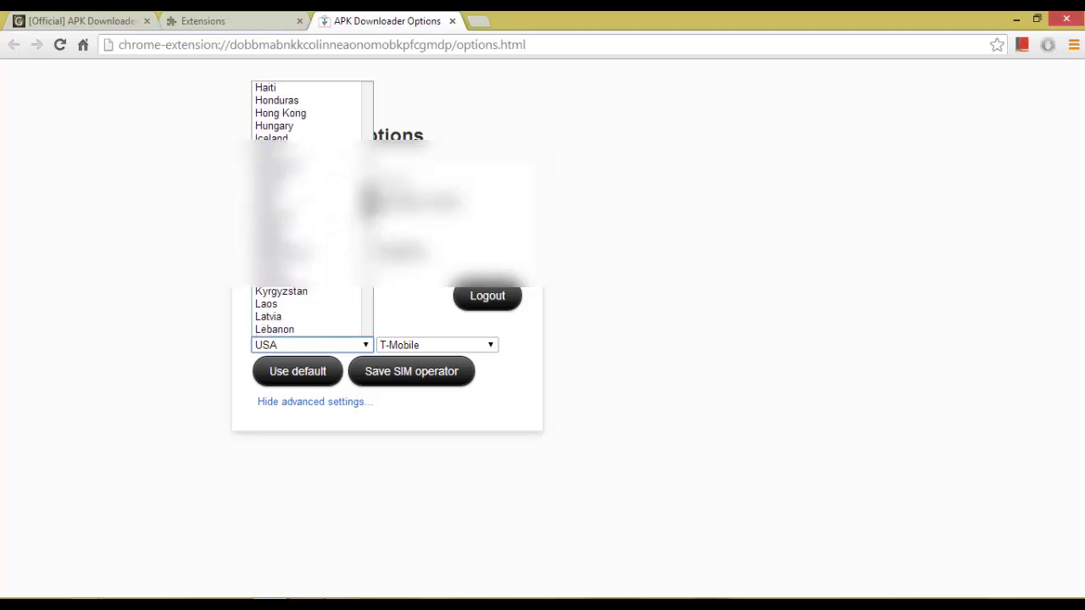
scroll(312, 313, up, 1)
click(280, 171)
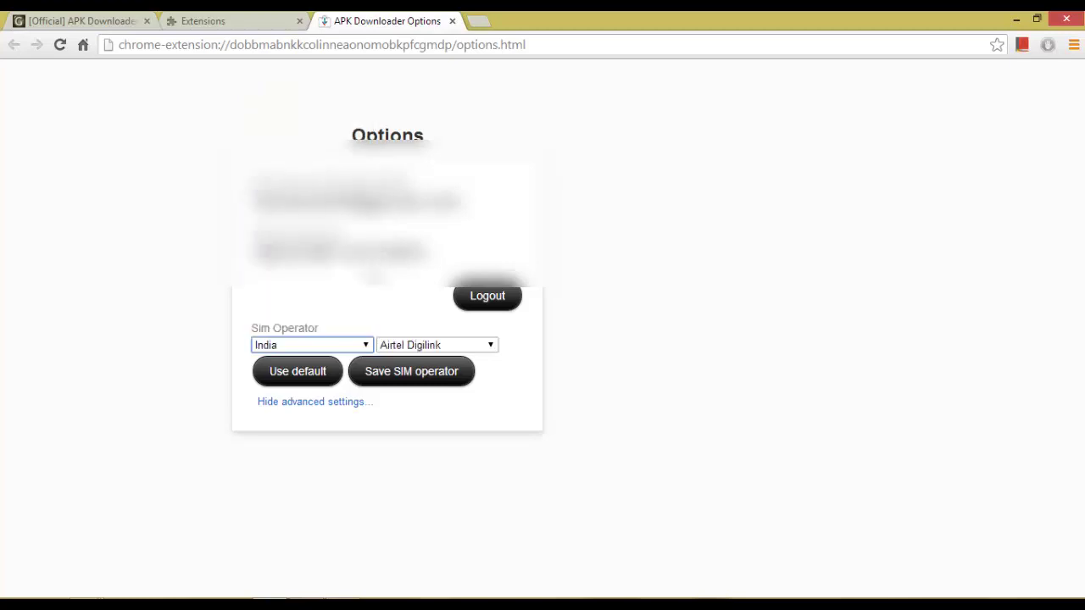
click(404, 347)
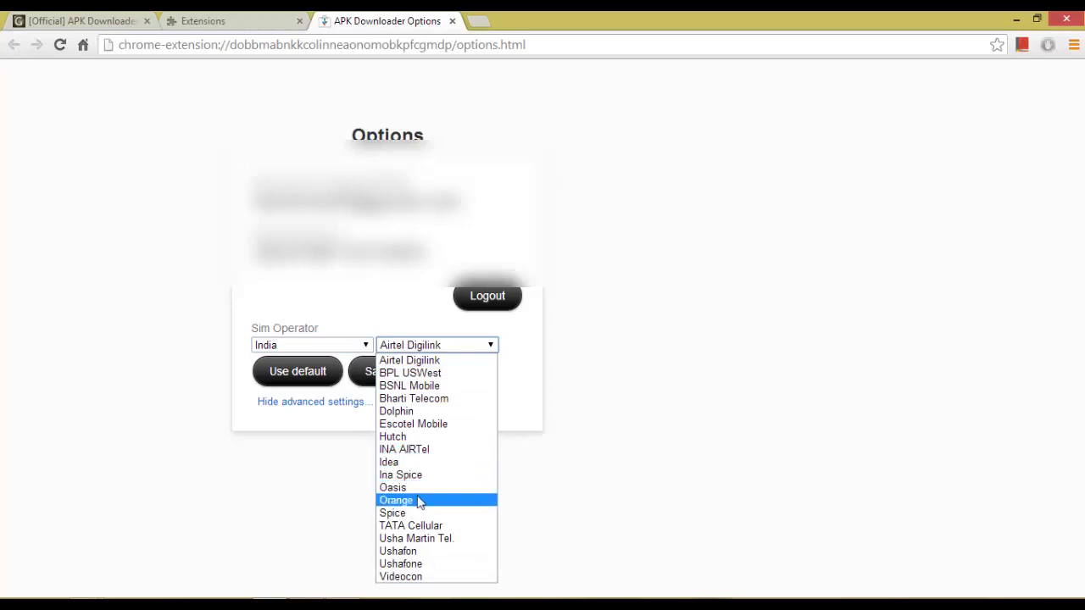
click(404, 450)
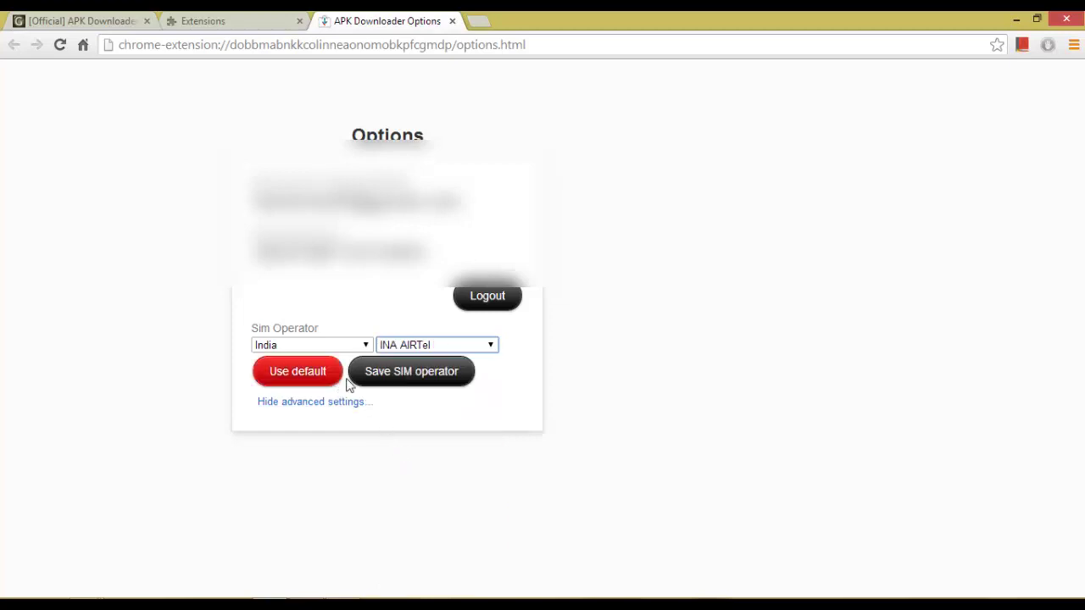
click(403, 379)
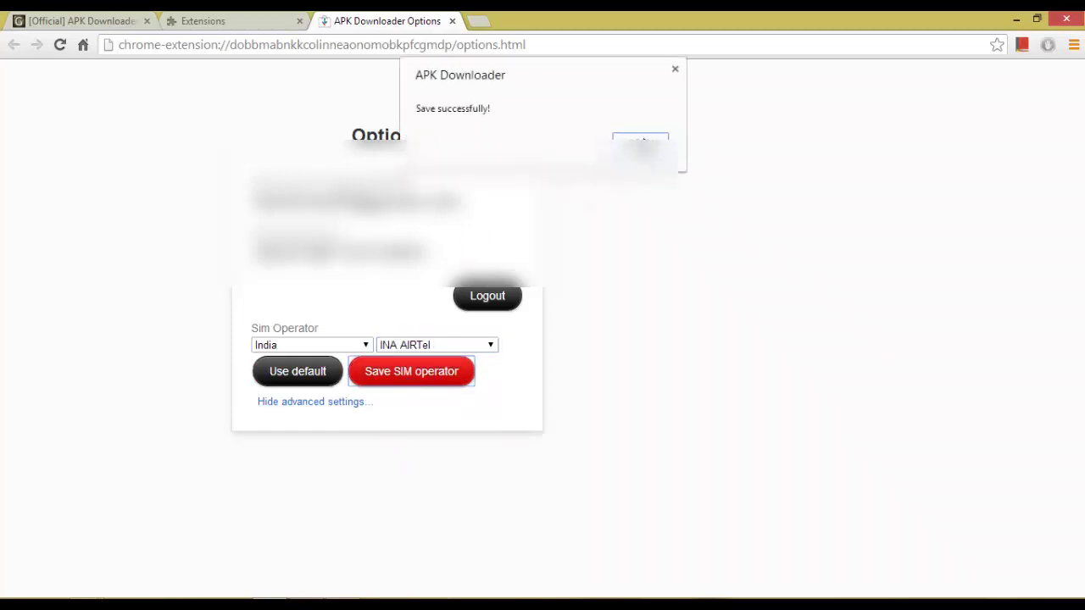
click(641, 144)
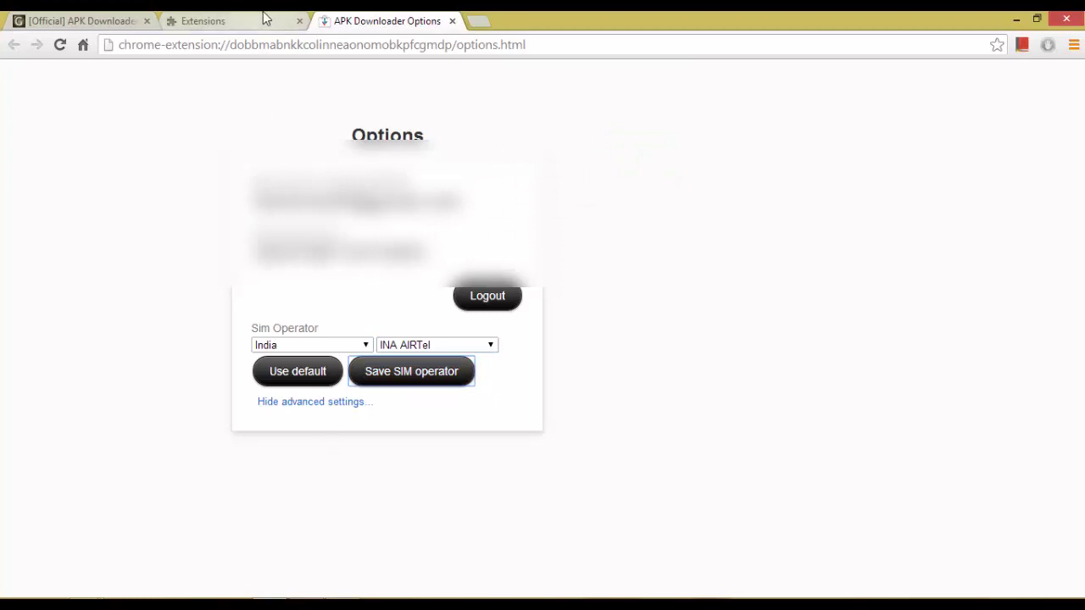
- Load market.android.com in a new tab
click(282, 486)
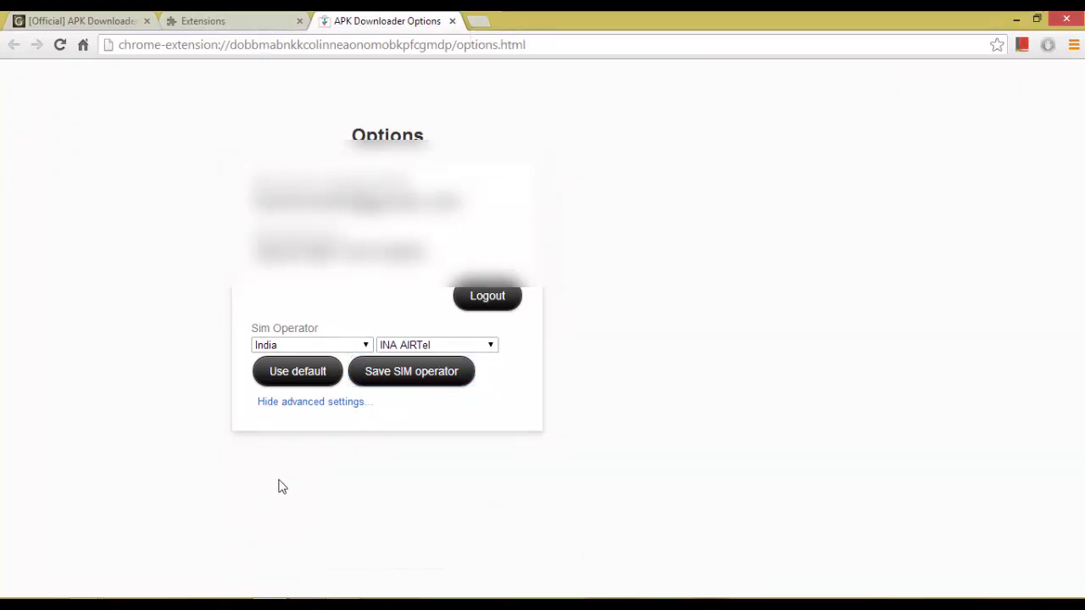
click(477, 21)
right_click(461, 52)
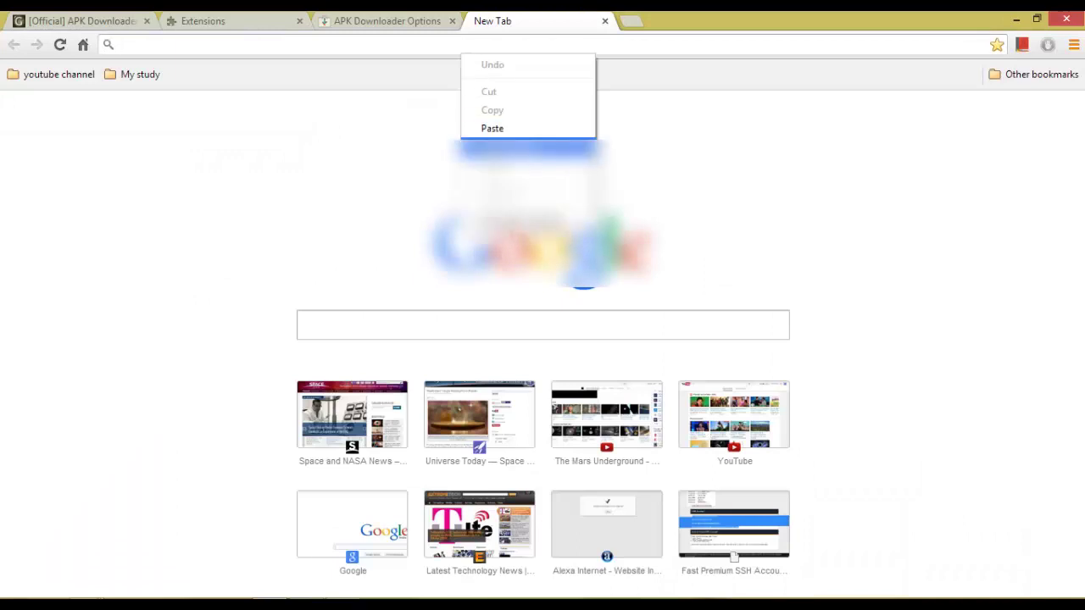
click(509, 149)
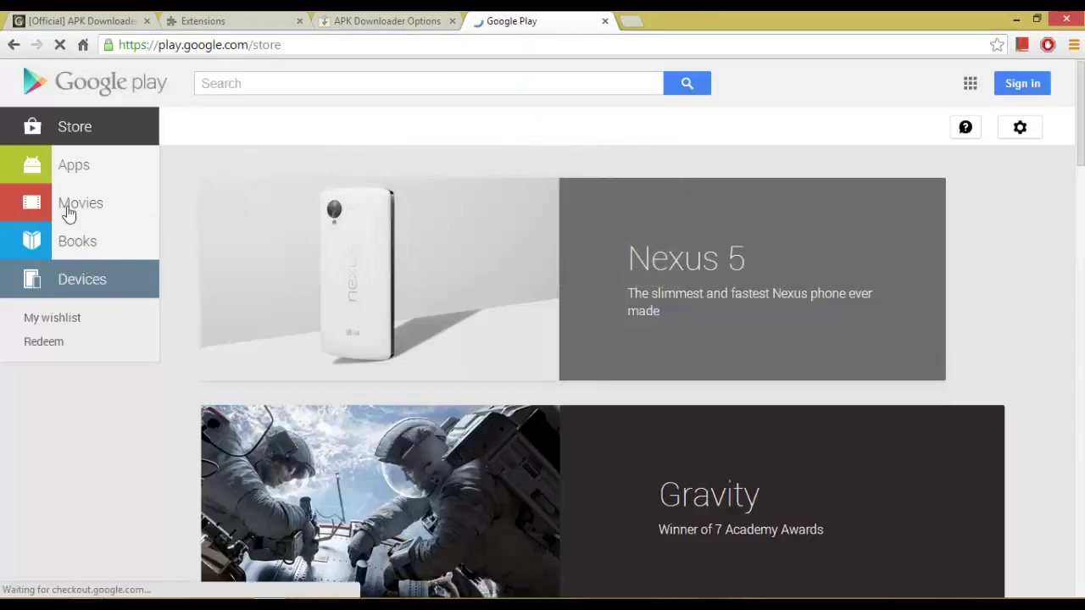
- Open the Gocco Fire Truck: 3D Kids Game page from the Apps section
click(72, 169)
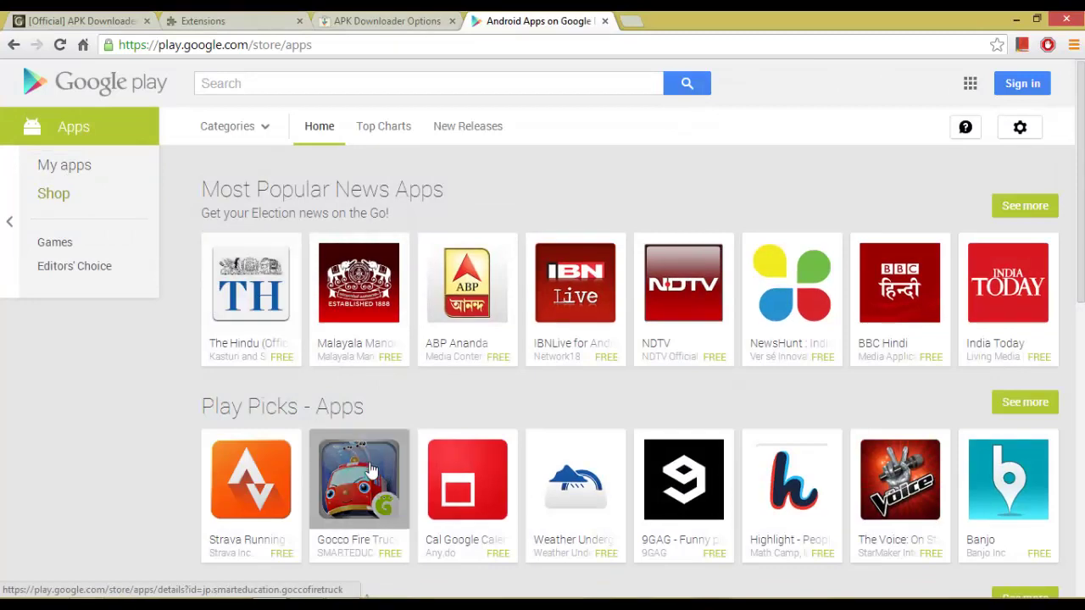
scroll(370, 470, down, 2)
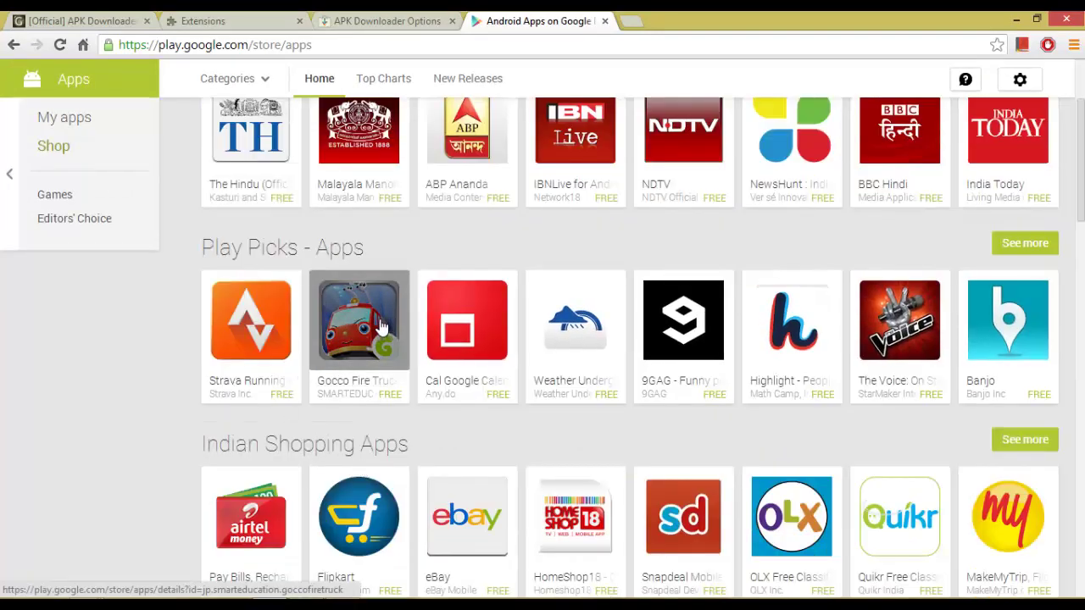
scroll(394, 381, down, 2)
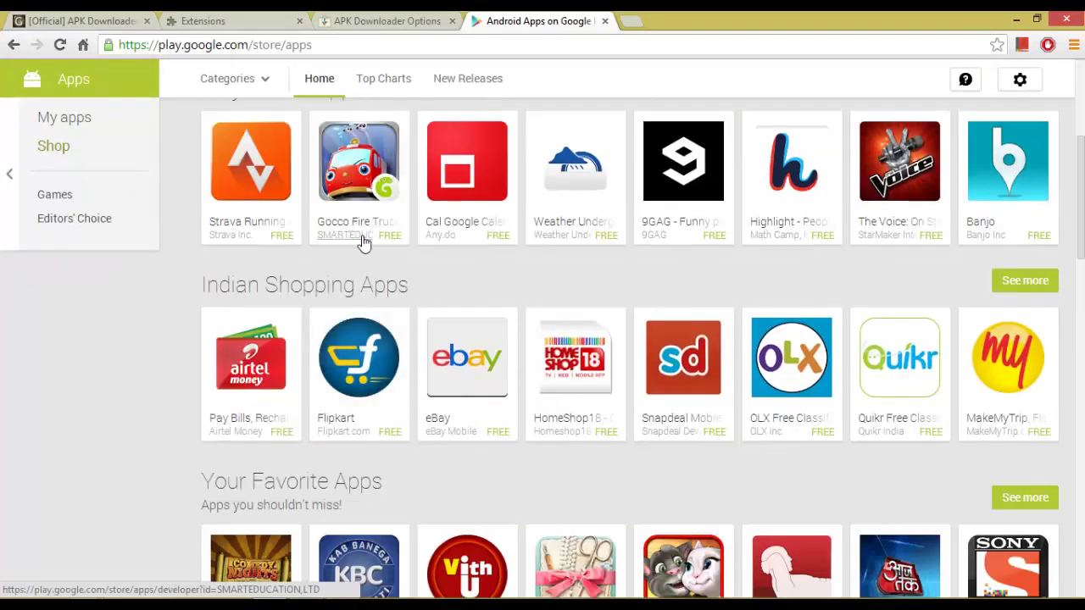
scroll(362, 243, up, 1)
click(358, 251)
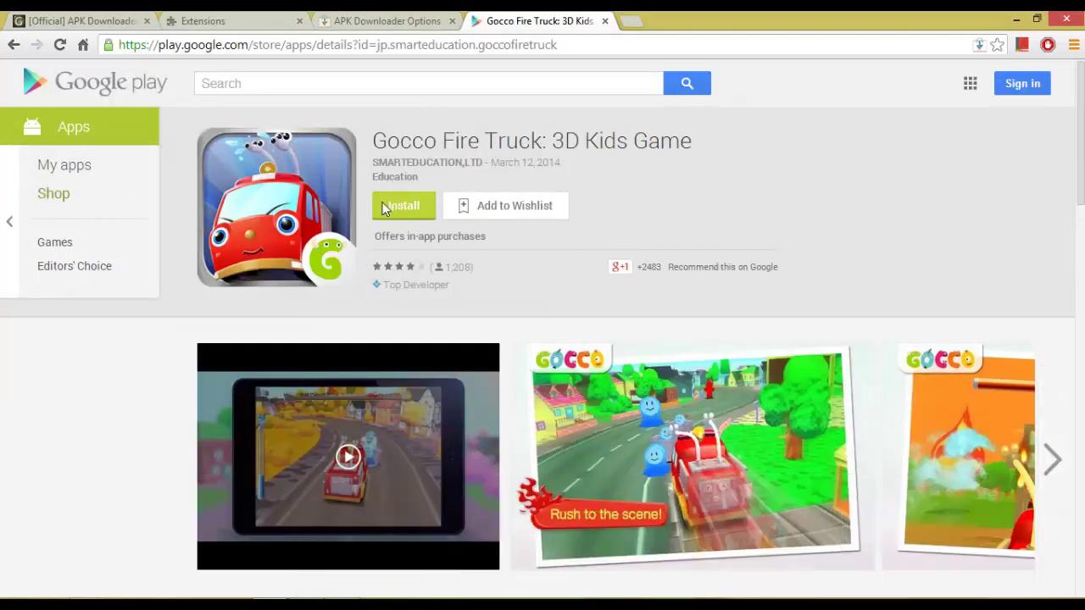
- Try APK Downloader's toolbar button on Gocco Fire Truck repeatedly, dismissing each cannot-download error
click(976, 40)
click(977, 44)
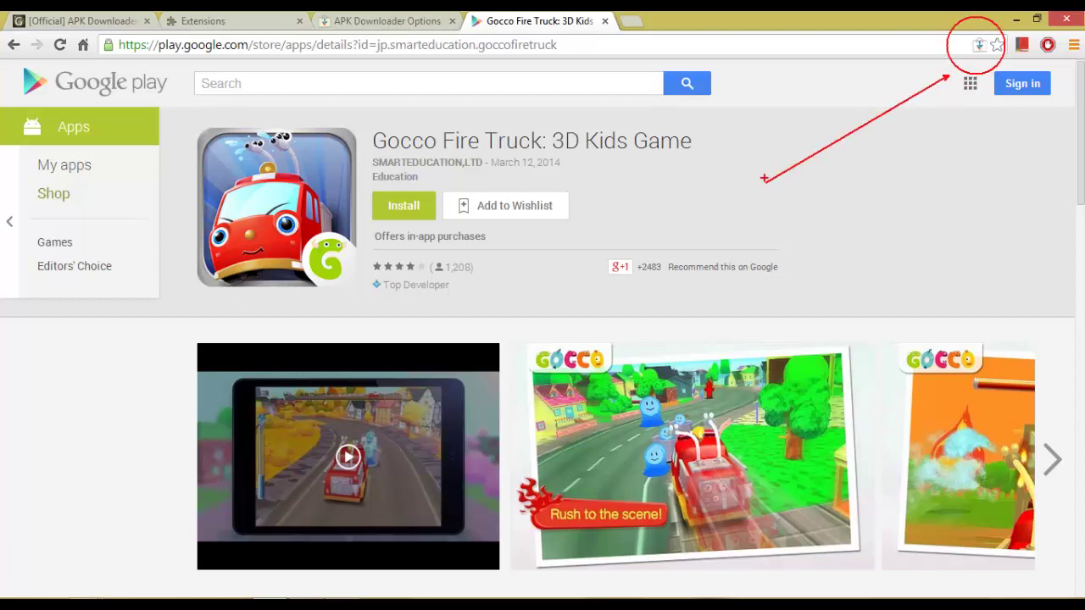
click(978, 45)
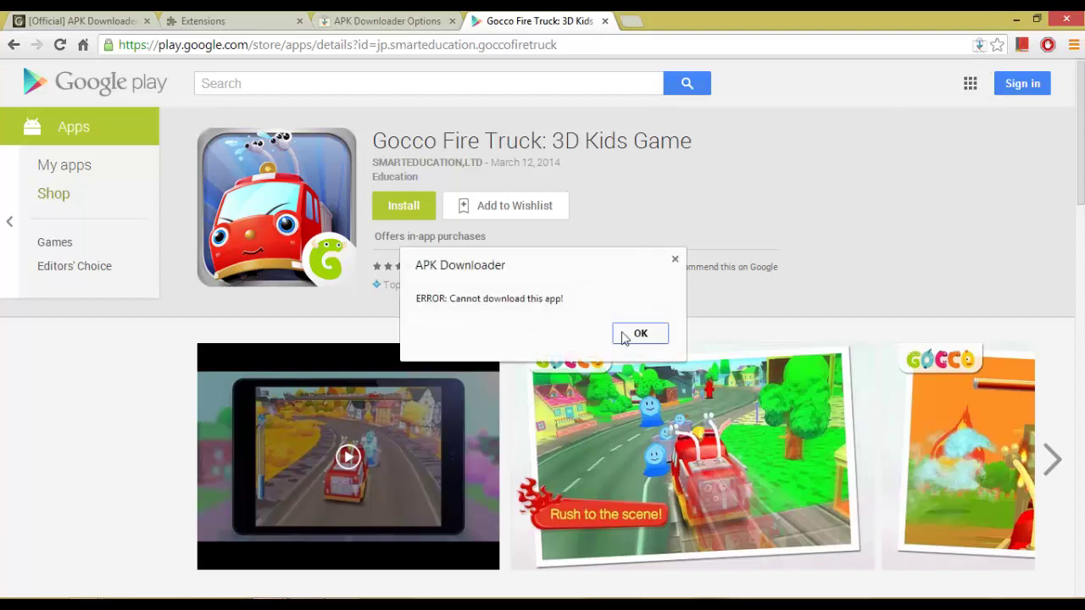
click(638, 334)
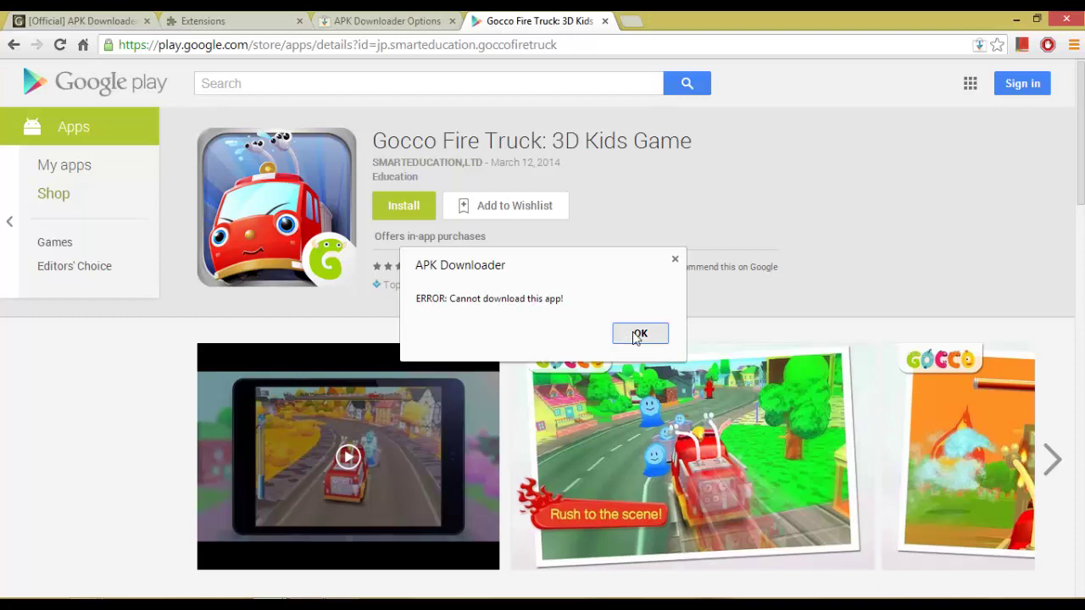
click(982, 41)
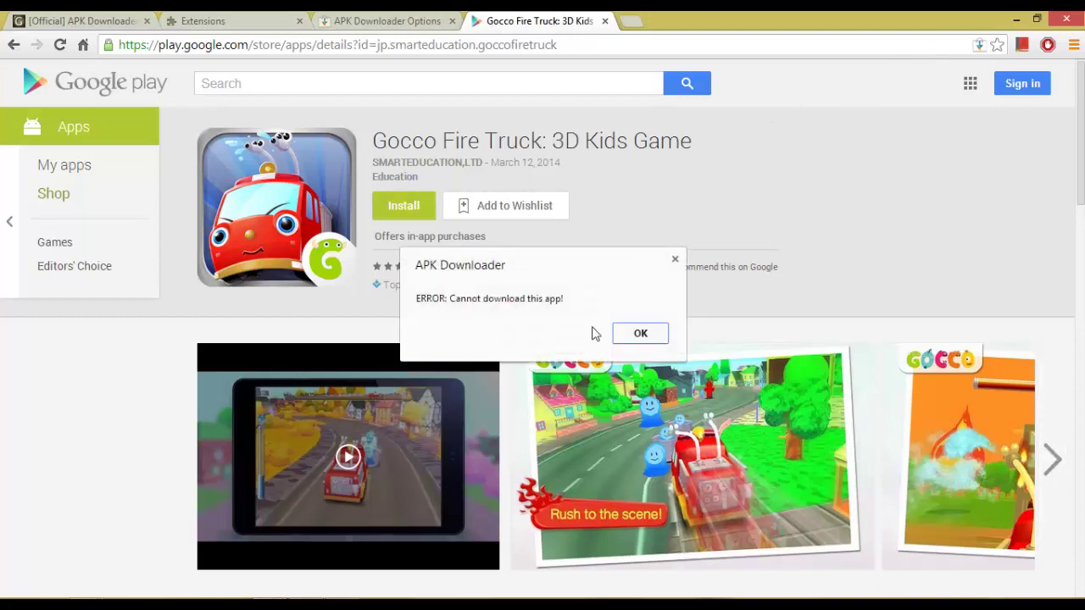
click(632, 334)
scroll(357, 333, down, 3)
scroll(255, 254, down, 3)
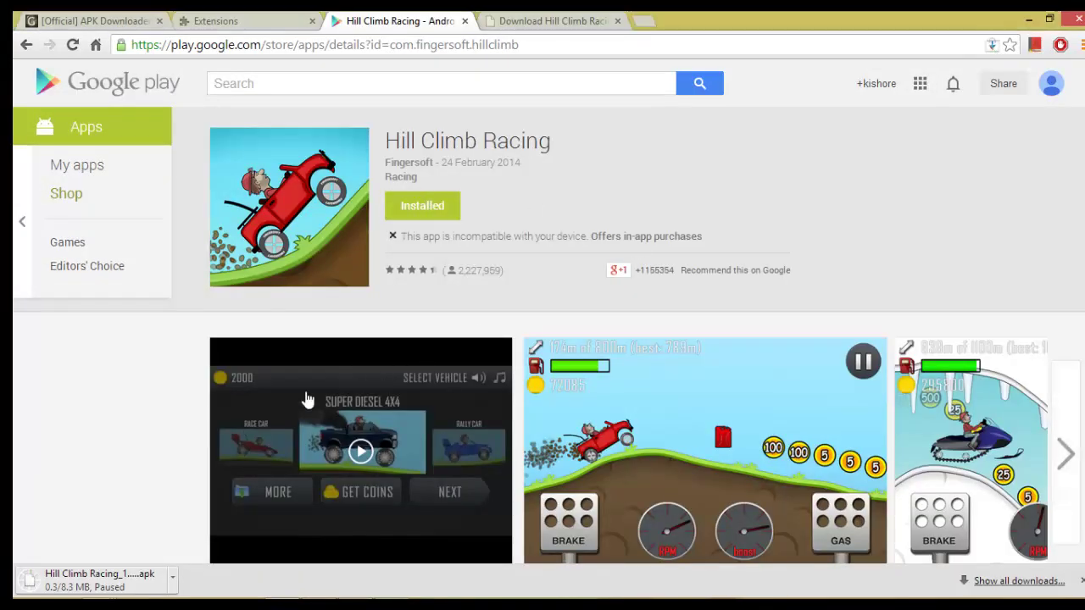
- Resume the paused Hill Climb Racing APK download from the download bar
click(173, 577)
click(207, 510)
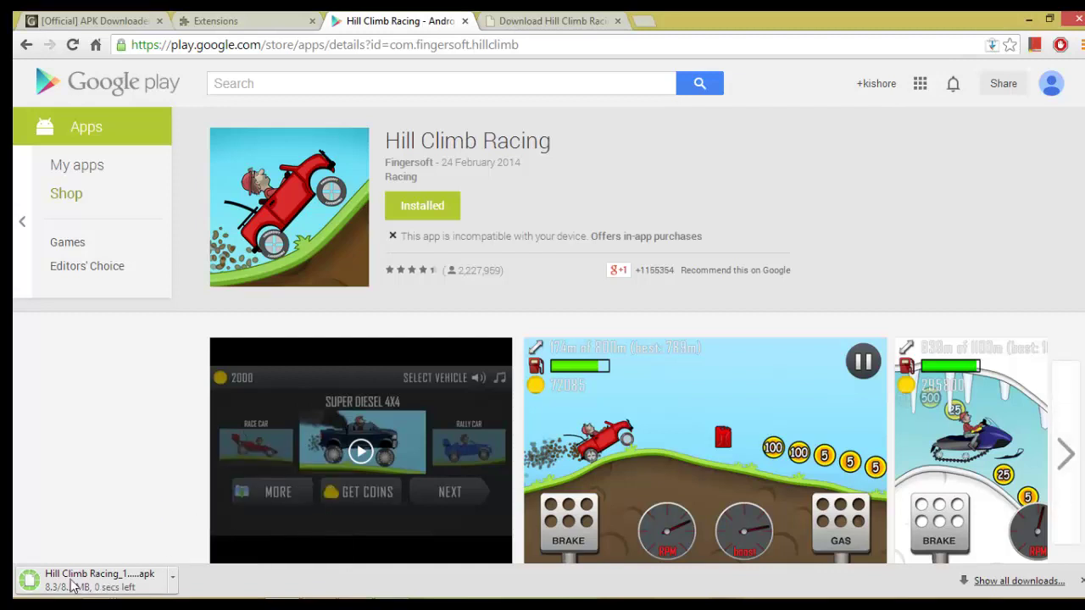